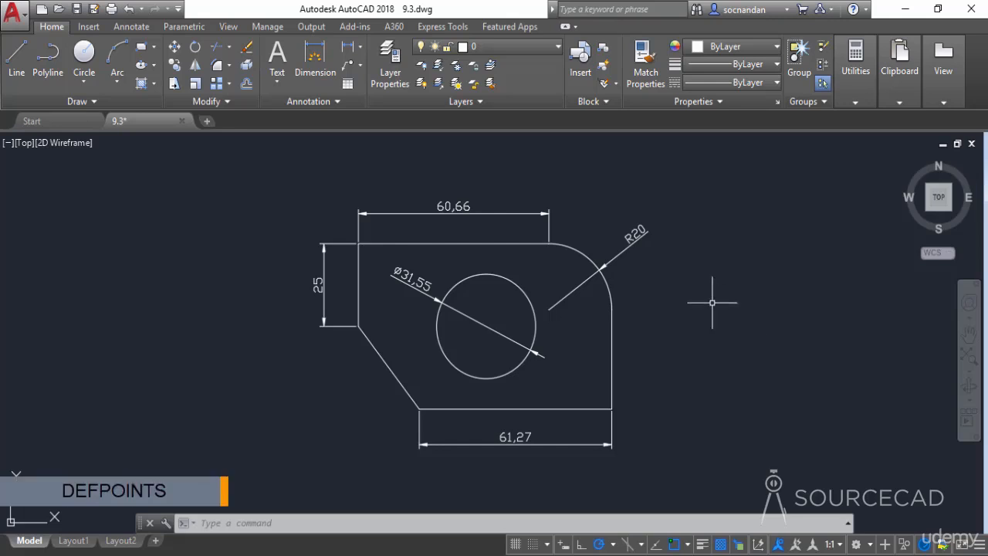
# Step: Look over the drawing's layer list, including Defpoints, and examine the parts of the horizontal dimension below the part
pyautogui.click(558, 52)
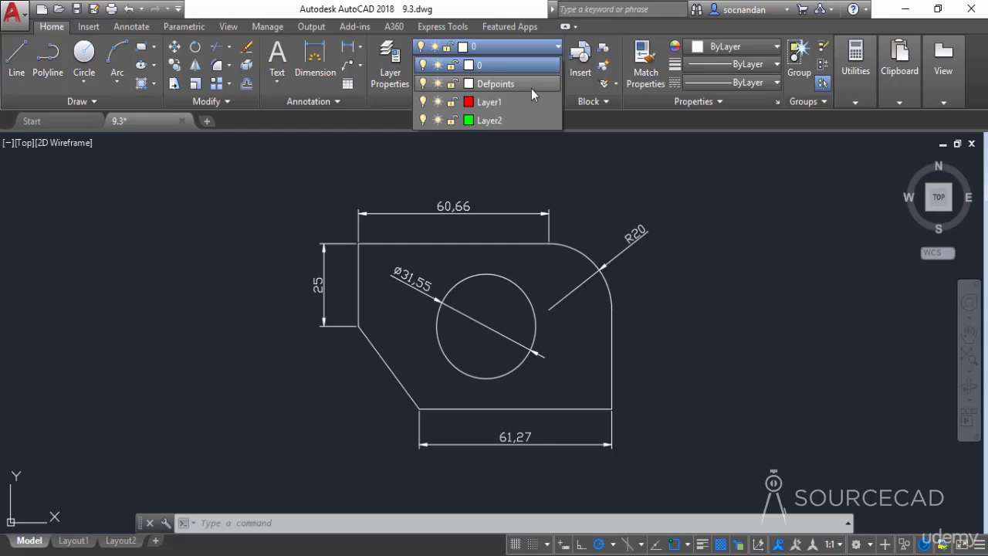
pyautogui.click(555, 48)
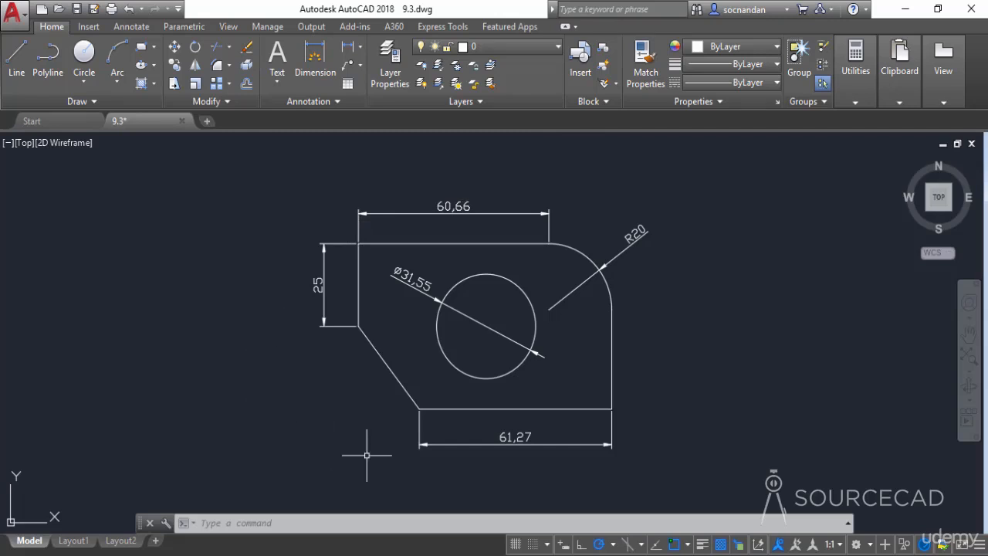
pyautogui.scroll(4, 507, 452)
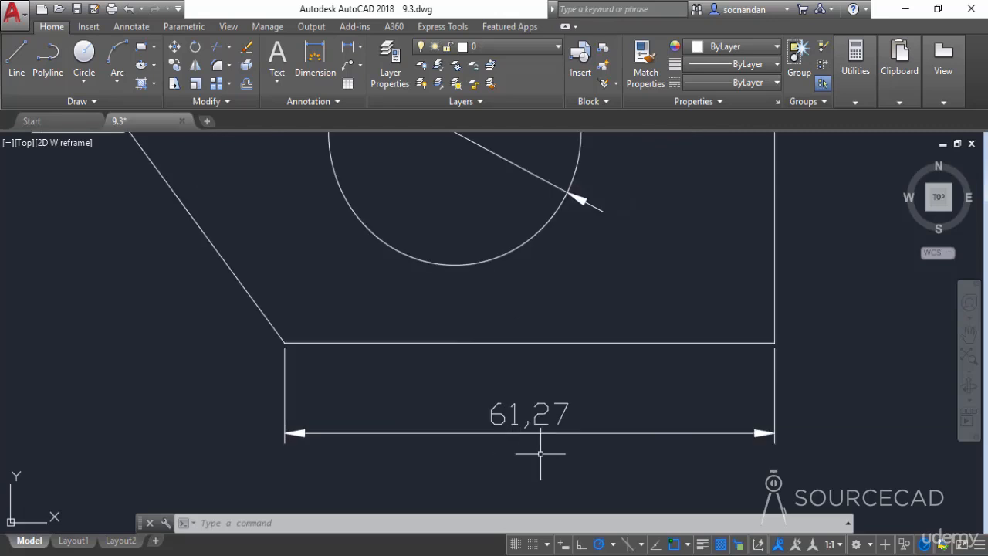
pyautogui.scroll(3, 512, 417)
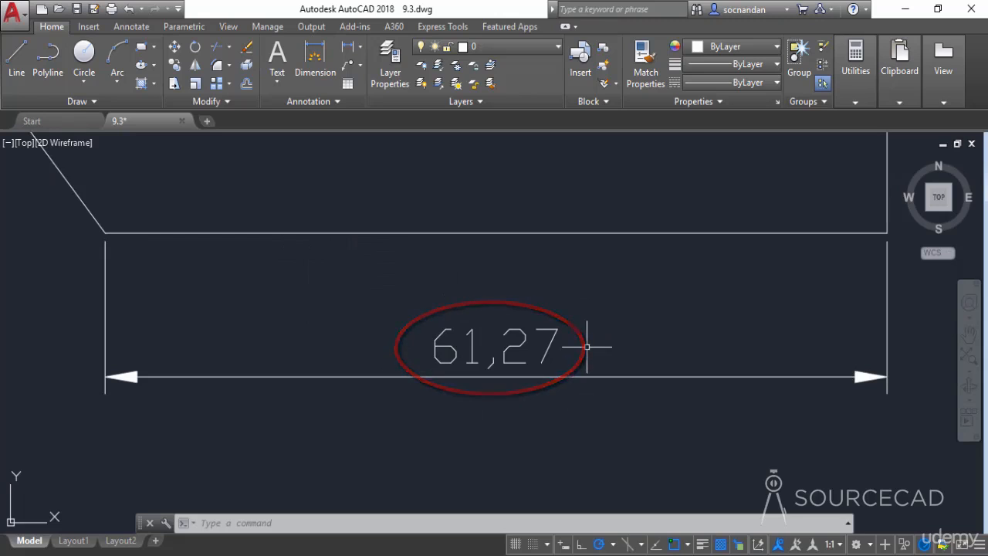
pyautogui.scroll(-4, 587, 347)
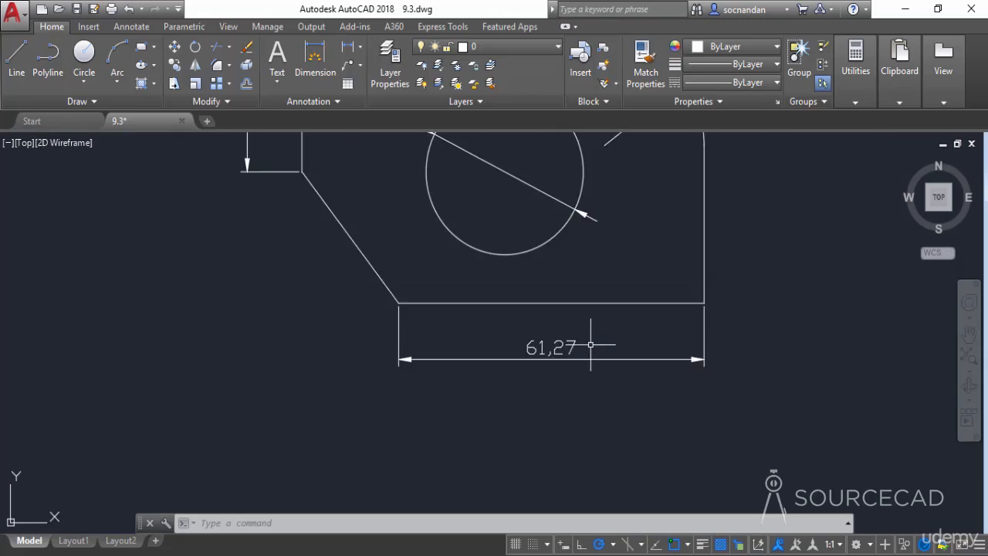
# Step: Stretch the horizontal dimension farther below the part's bottom edge, and bring it back closer to the edge with Move with Dim Line
pyautogui.moveTo(586, 347); pyautogui.dragTo(525, 406, button='middle')
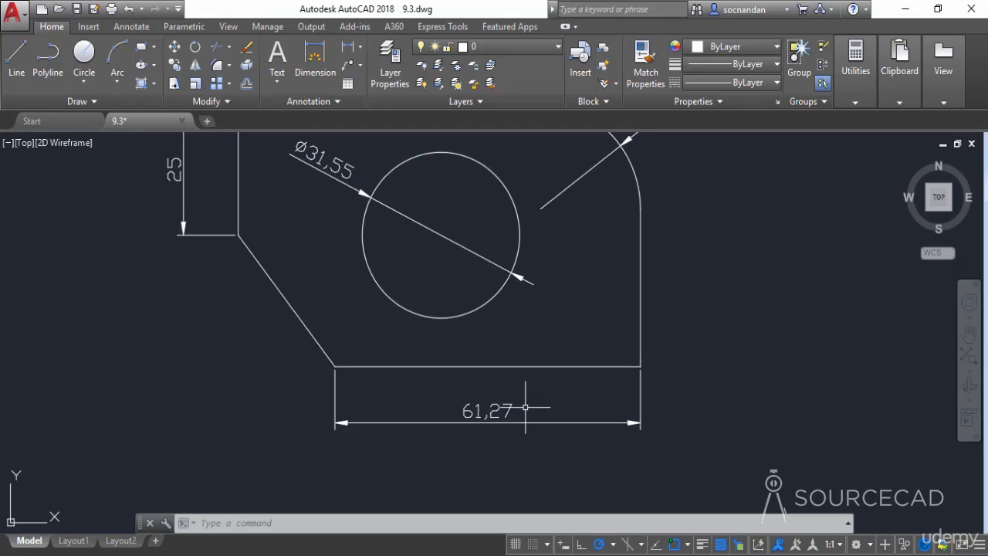
pyautogui.click(507, 406)
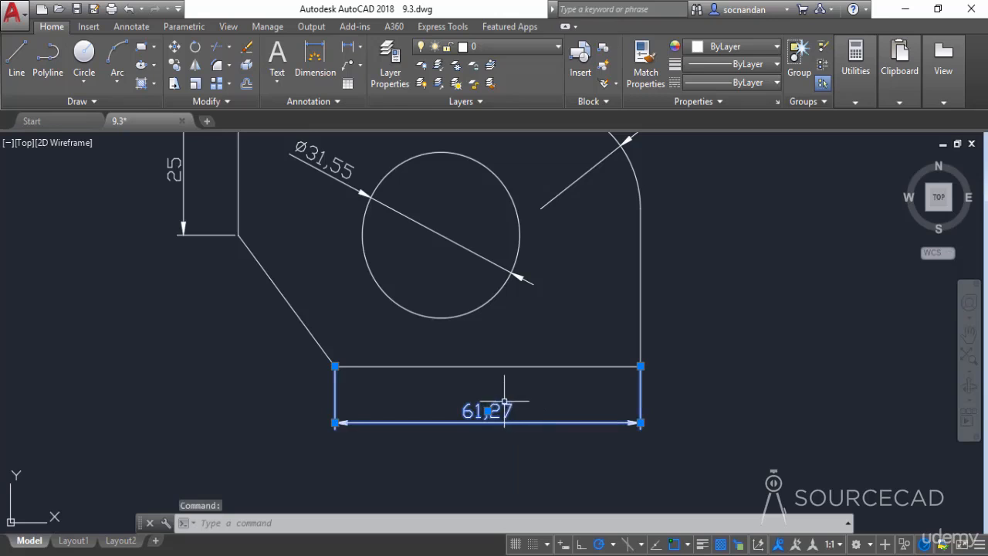
pyautogui.moveTo(487, 412)
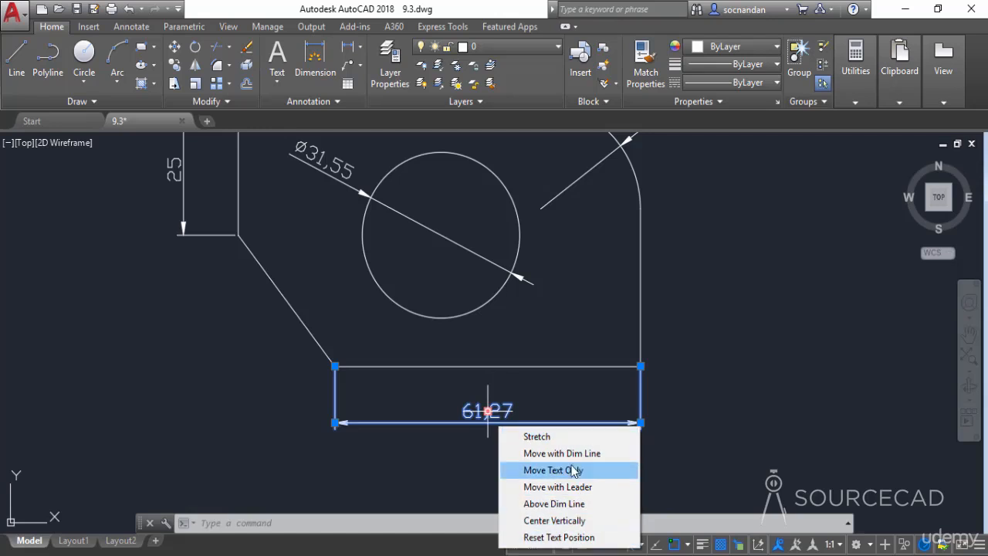
pyautogui.click(567, 442)
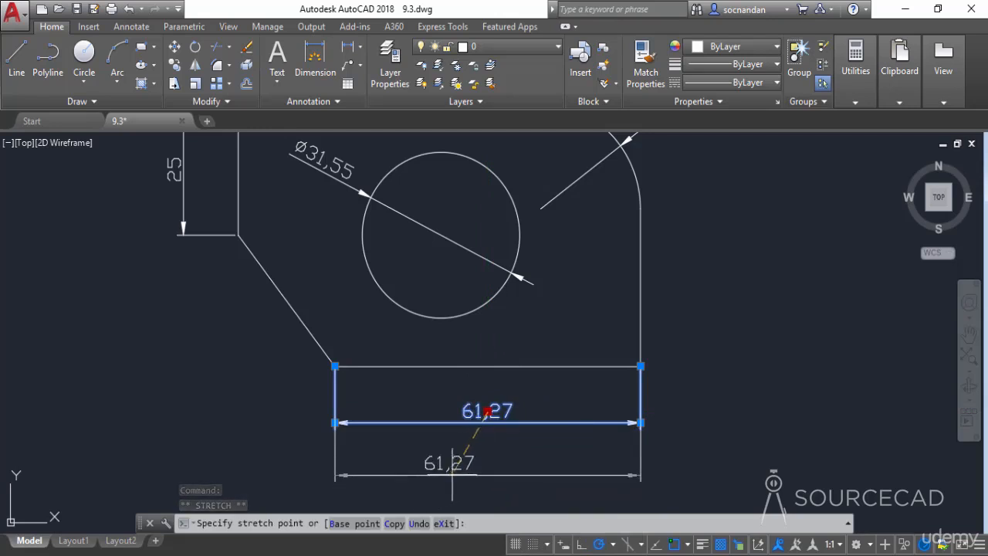
pyautogui.click(487, 451)
pyautogui.moveTo(487, 451)
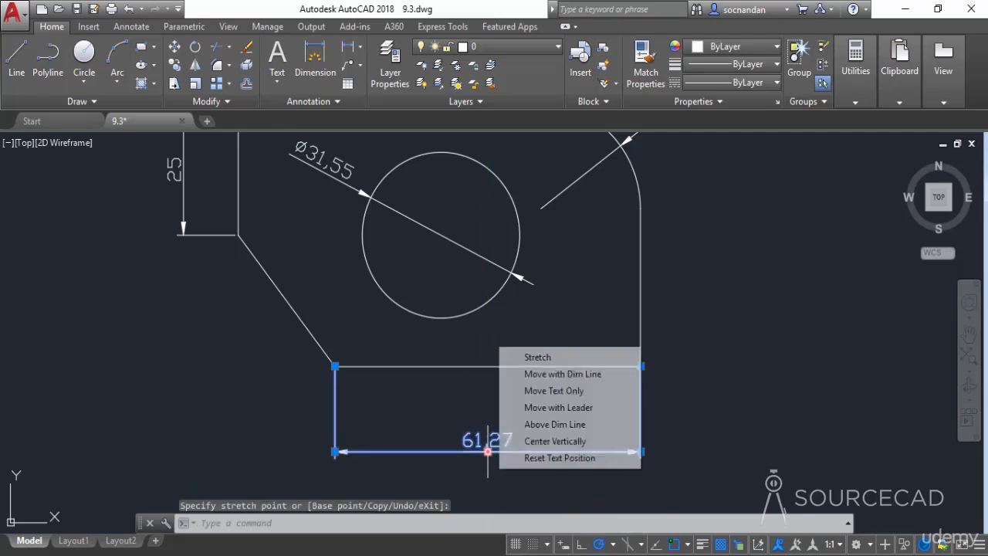
pyautogui.click(551, 376)
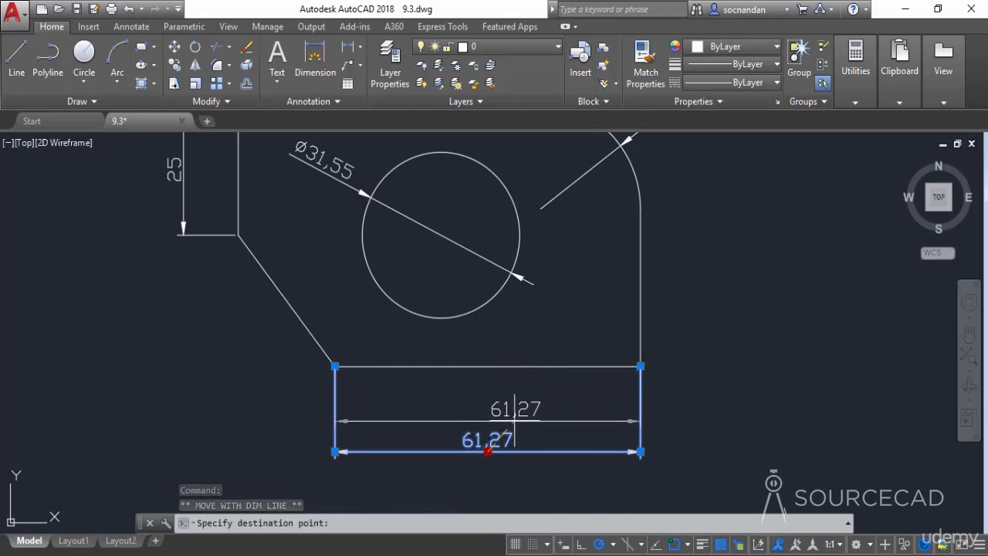
pyautogui.click(487, 421)
# Step: Move only the bottom dimension's text below its dimension line, and pull it down to the left with a leader
pyautogui.moveTo(487, 421)
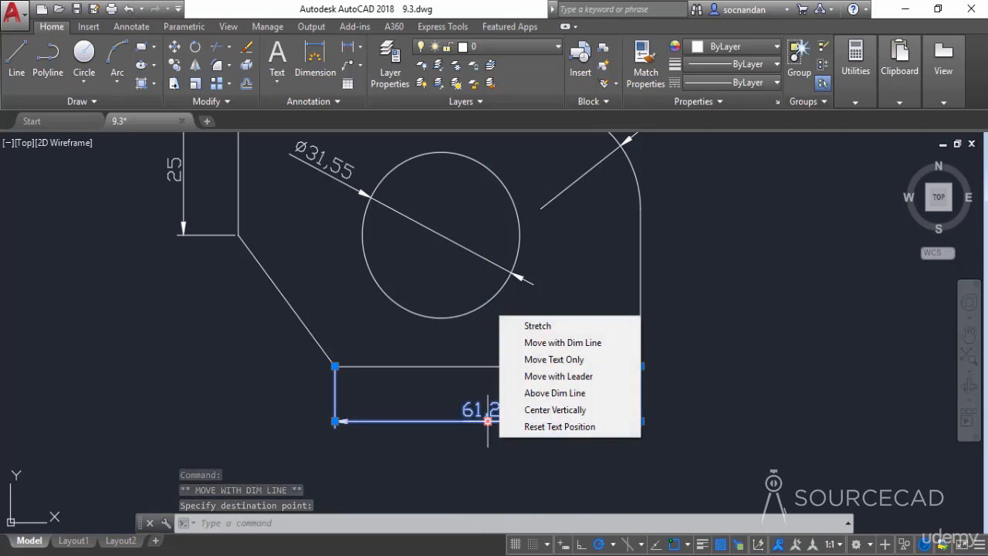
pyautogui.click(556, 359)
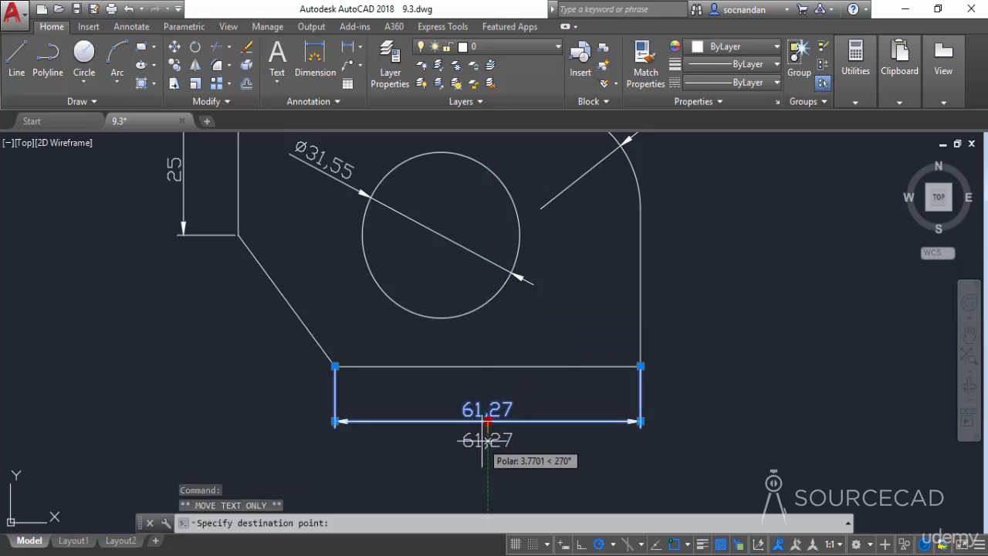
pyautogui.click(483, 439)
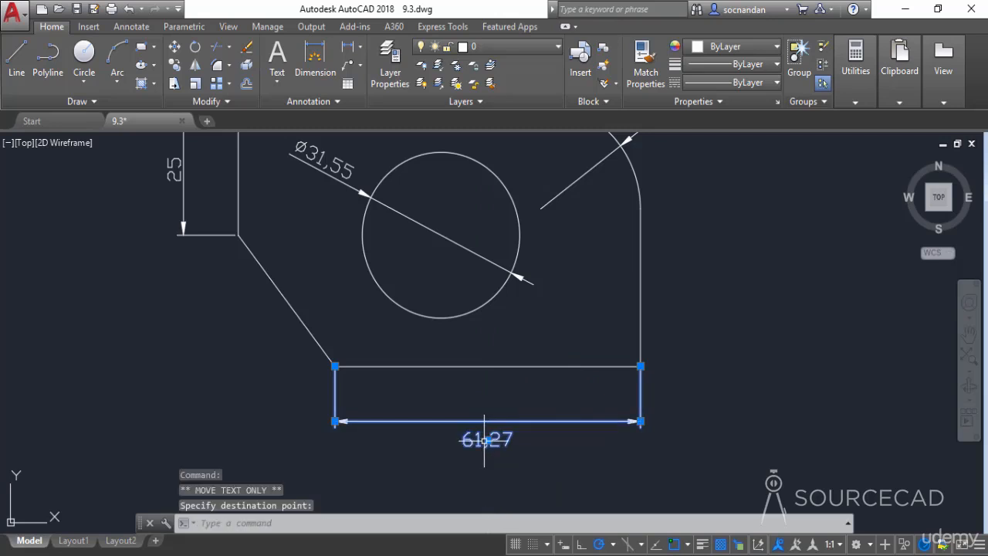
pyautogui.moveTo(485, 440)
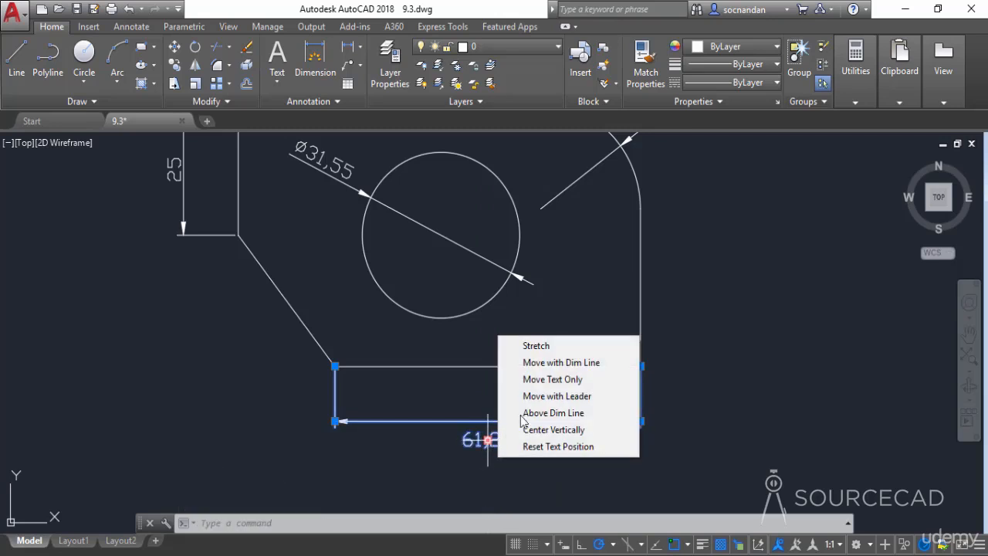
pyautogui.click(541, 395)
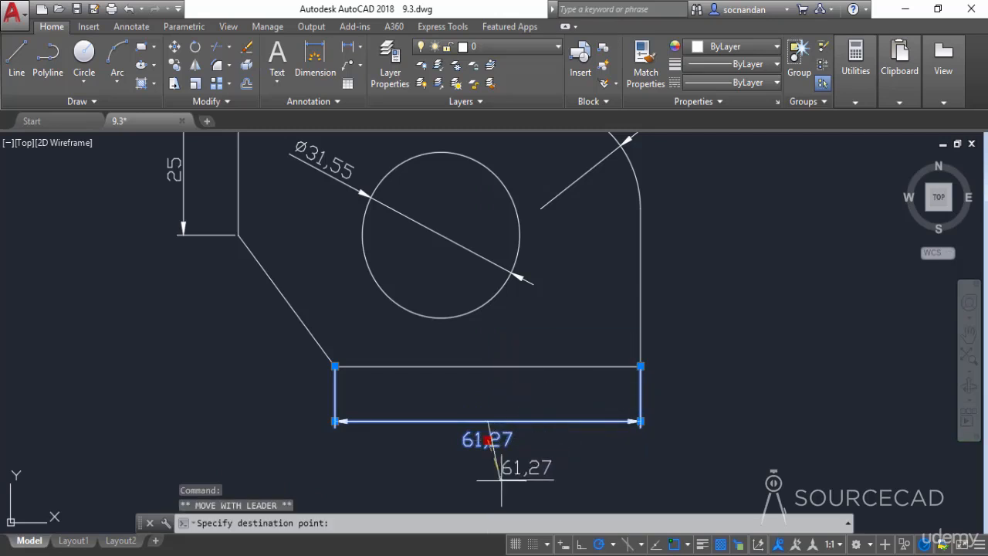
pyautogui.click(438, 471)
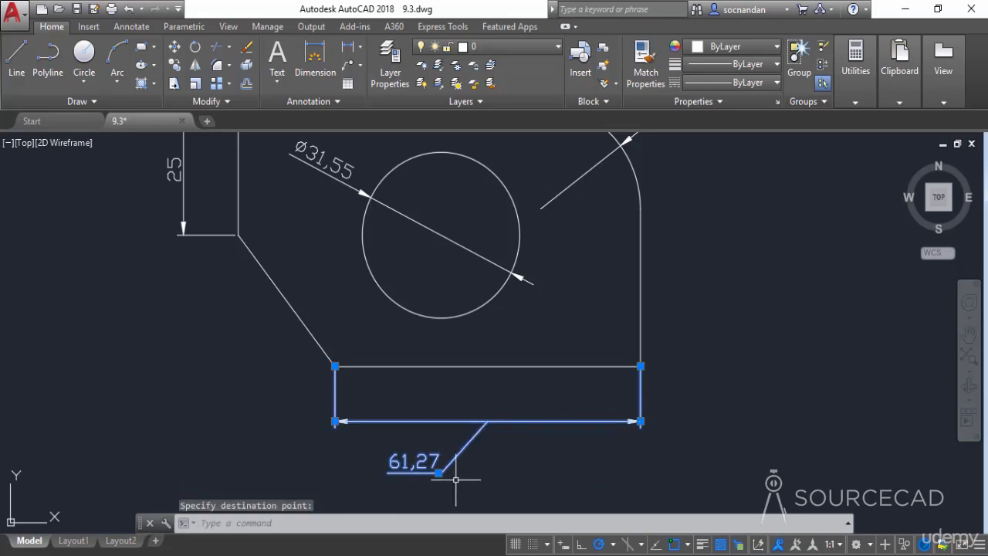
# Step: Place the bottom dimension's text above the dimension line, and center it vertically on that line
pyautogui.moveTo(438, 477)
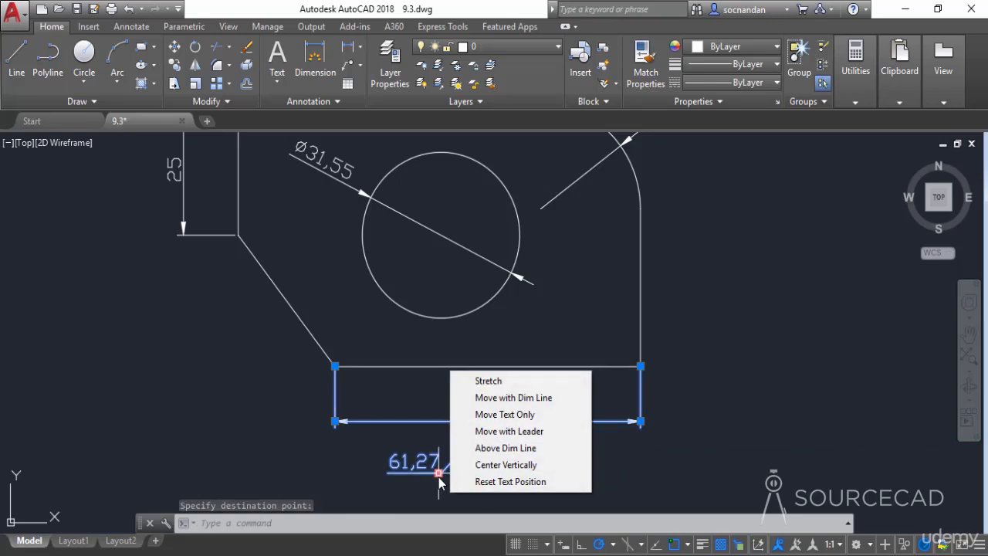
pyautogui.click(527, 454)
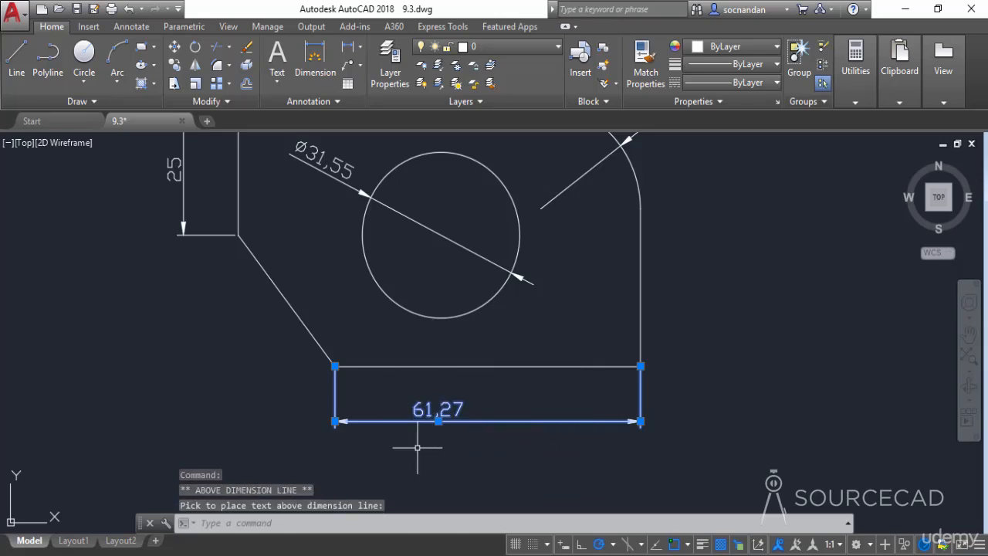
pyautogui.click(435, 424)
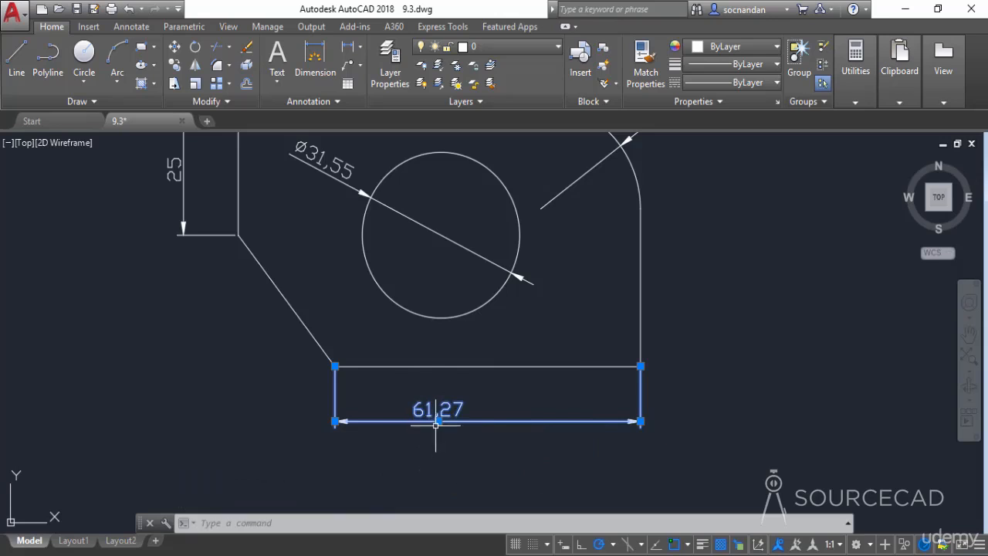
pyautogui.moveTo(436, 422)
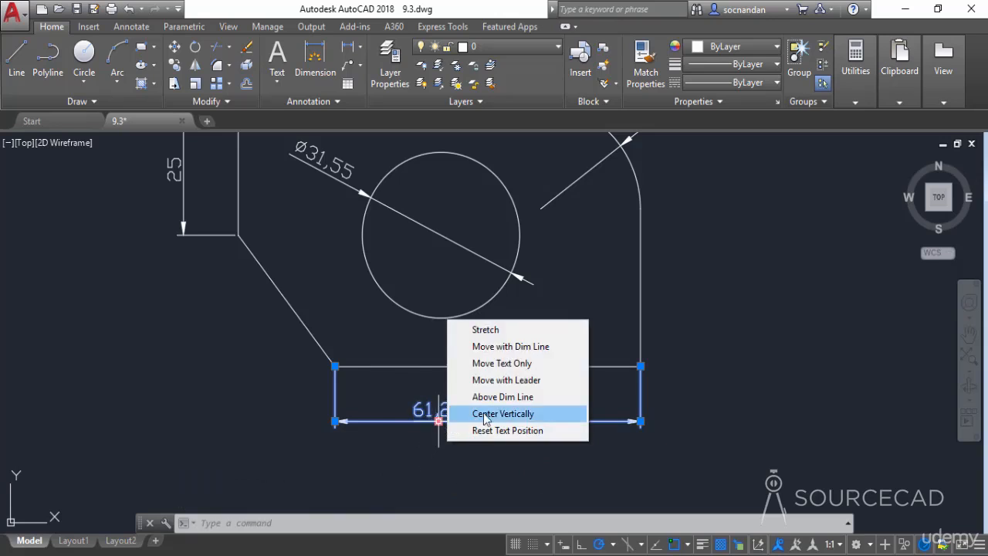
pyautogui.click(507, 415)
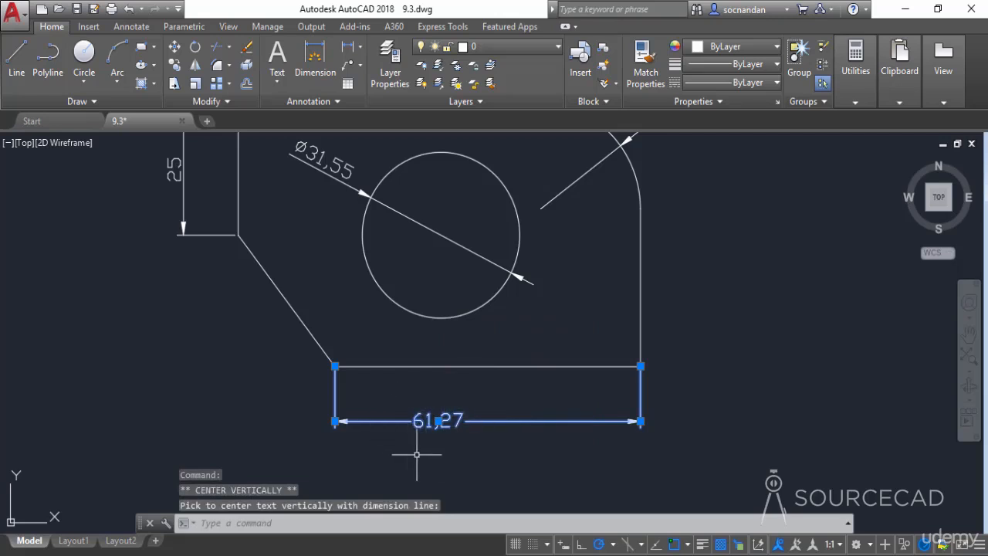
# Step: Reset the bottom dimension's text to its default position and deselect the dimension
pyautogui.moveTo(439, 421)
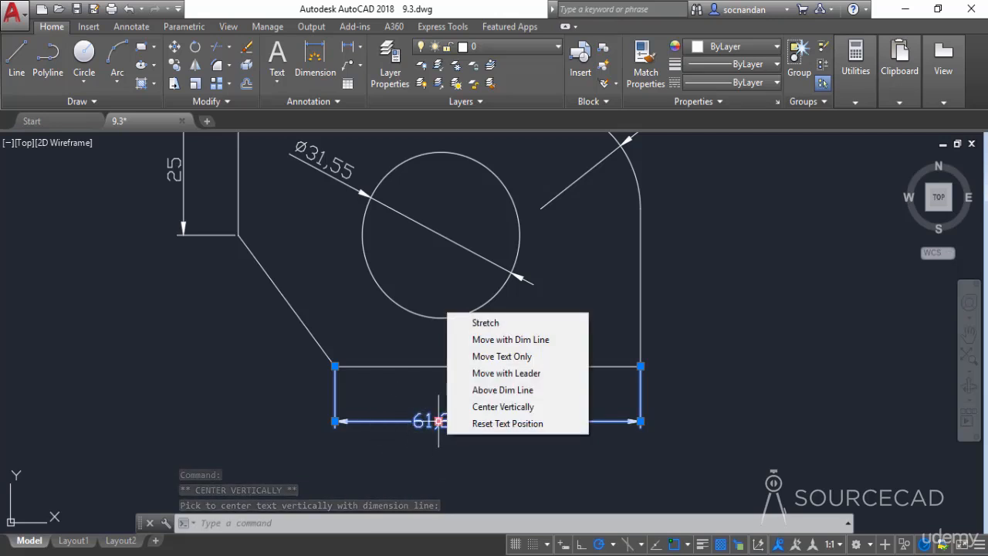
pyautogui.click(491, 426)
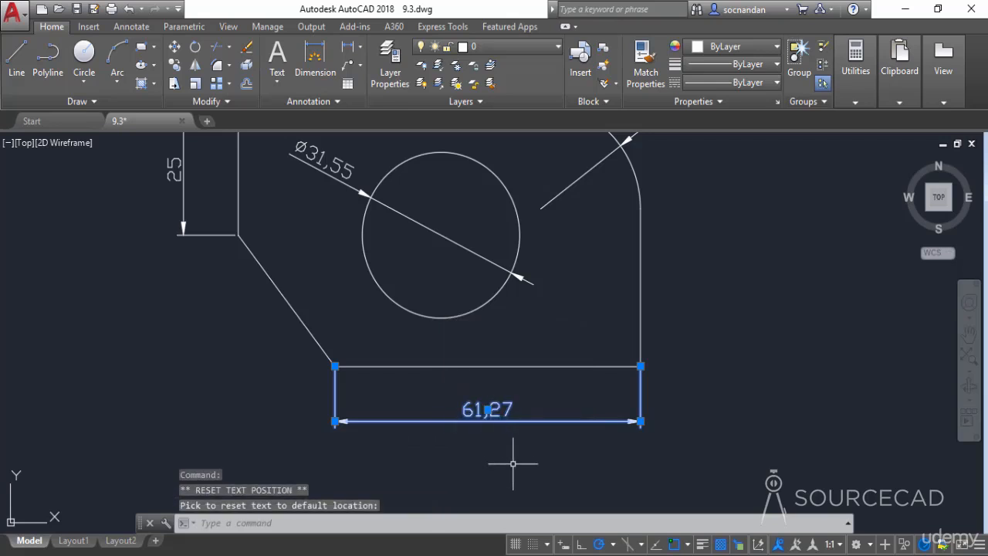
pyautogui.press('Escape')
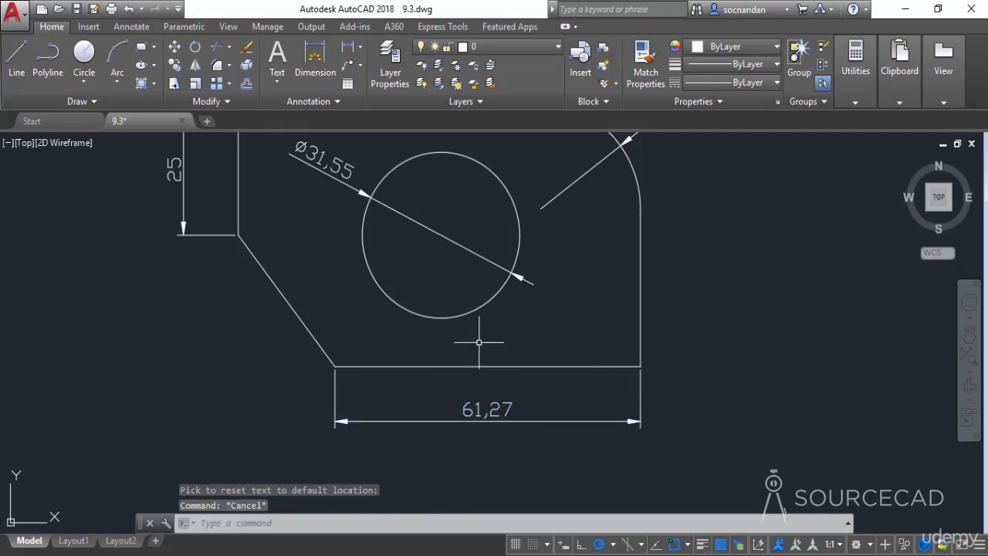
# Step: Flip the arrowhead at the text-side end of the circle's diameter dimension so it lies inside the circle
pyautogui.moveTo(408, 193)
pyautogui.mouseDown(button='middle')
pyautogui.moveTo(434, 264)
pyautogui.moveTo(426, 276)
pyautogui.mouseUp(button='middle')
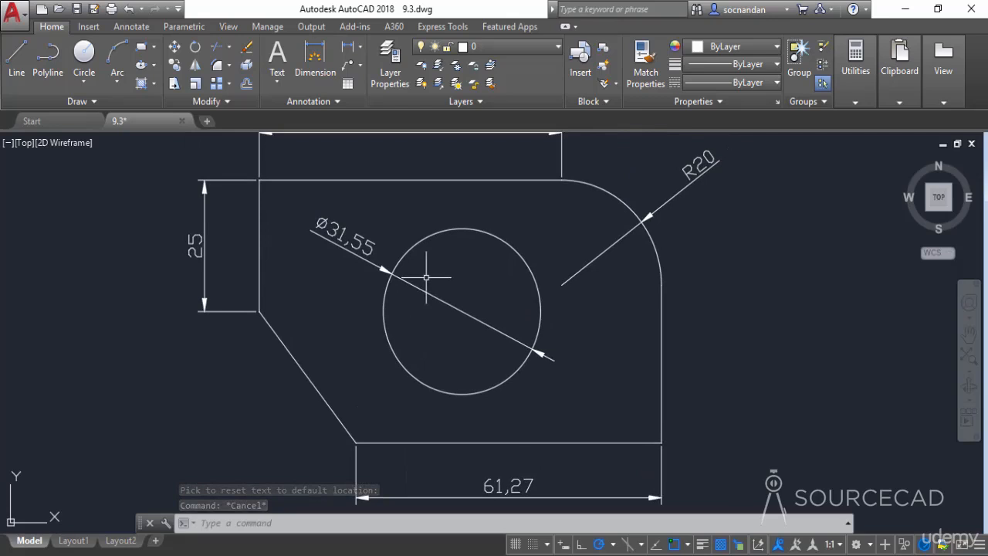
pyautogui.click(356, 234)
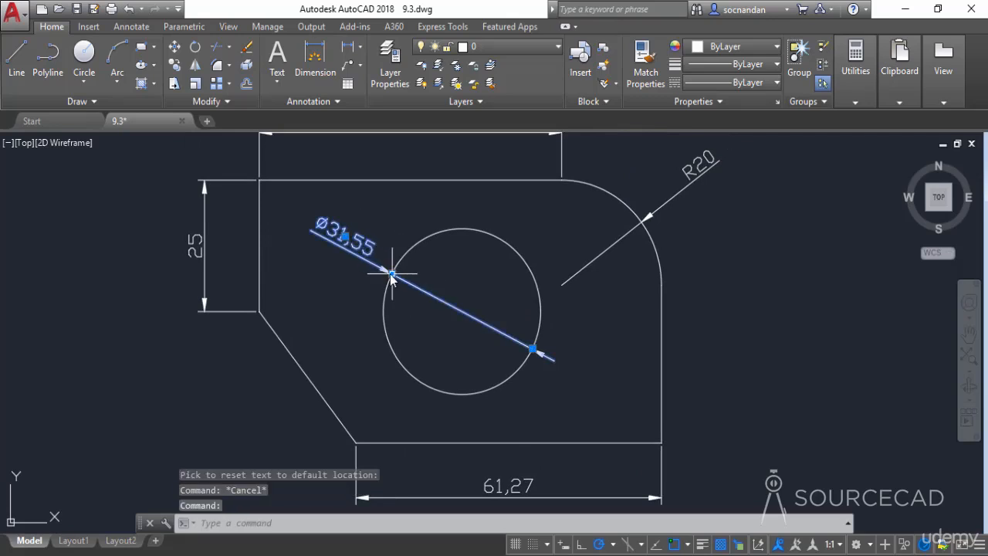
pyautogui.moveTo(392, 273)
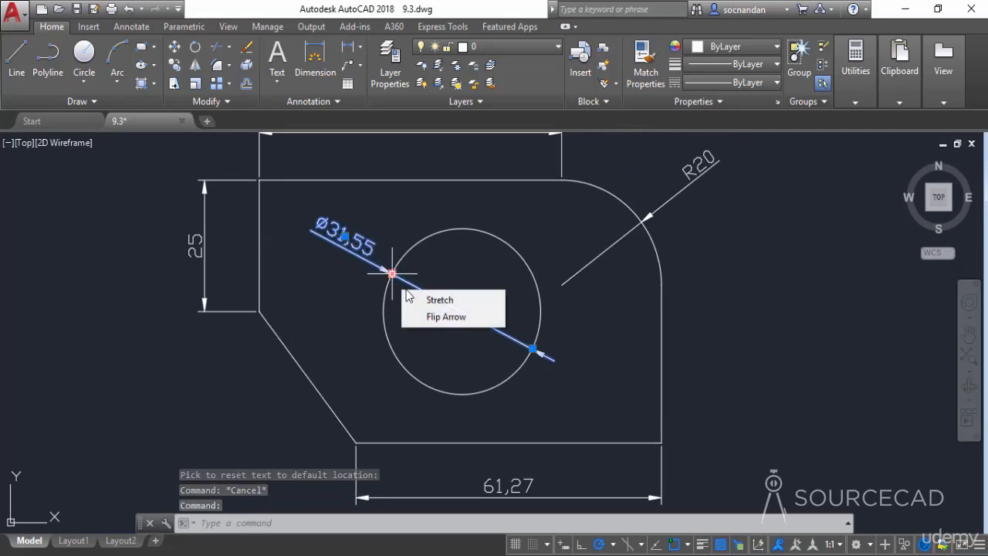
pyautogui.click(456, 317)
pyautogui.scroll(5, 382, 268)
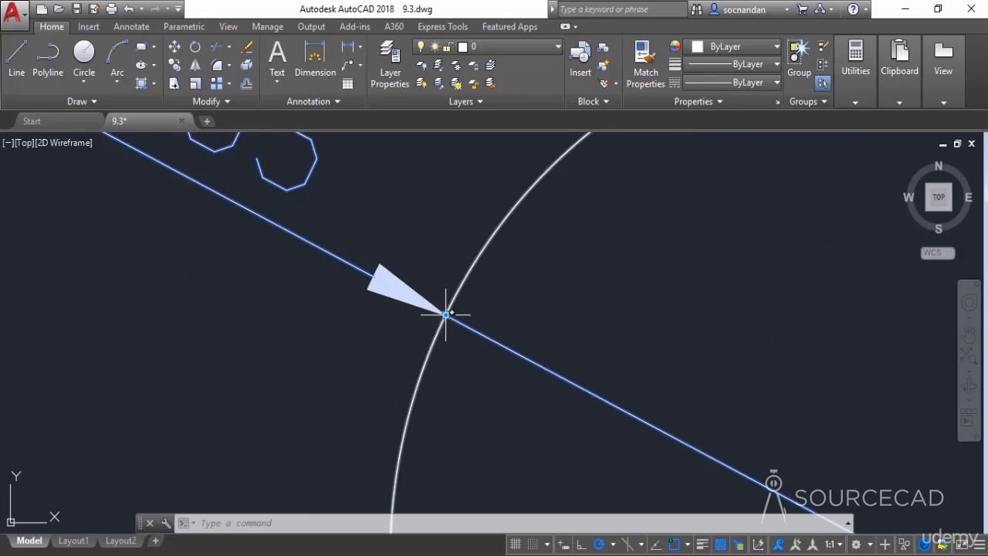
pyautogui.moveTo(445, 314)
pyautogui.click(479, 361)
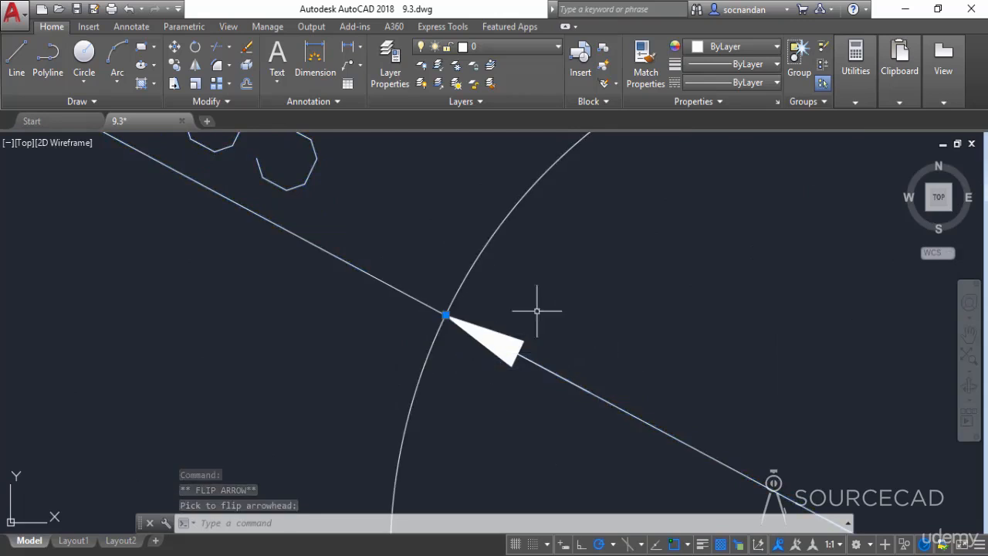
# Step: Flip the arrowhead at the lower-right end of the circle's diameter dimension to the inside, and deselect the dimension
pyautogui.scroll(-5, 530, 380)
pyautogui.scroll(5, 664, 452)
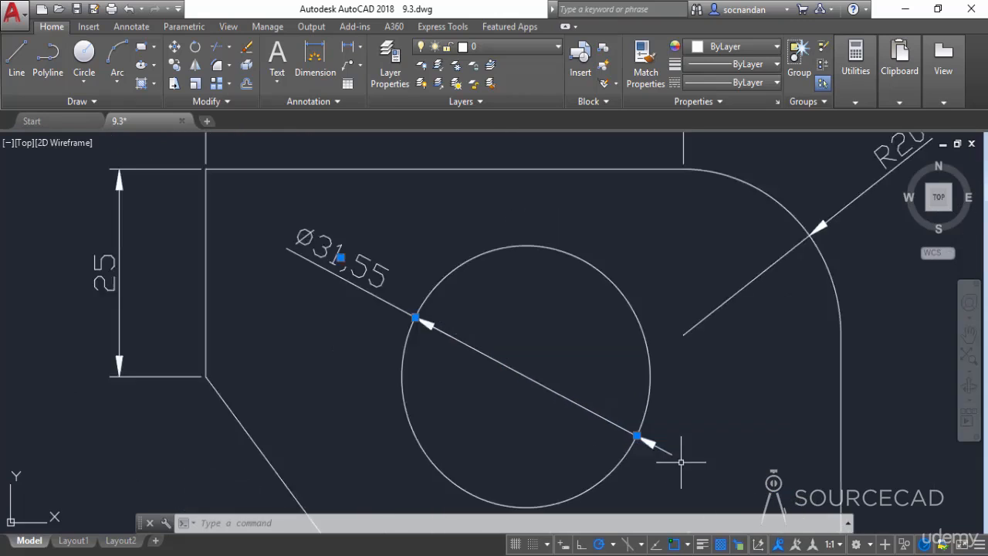
pyautogui.moveTo(567, 396)
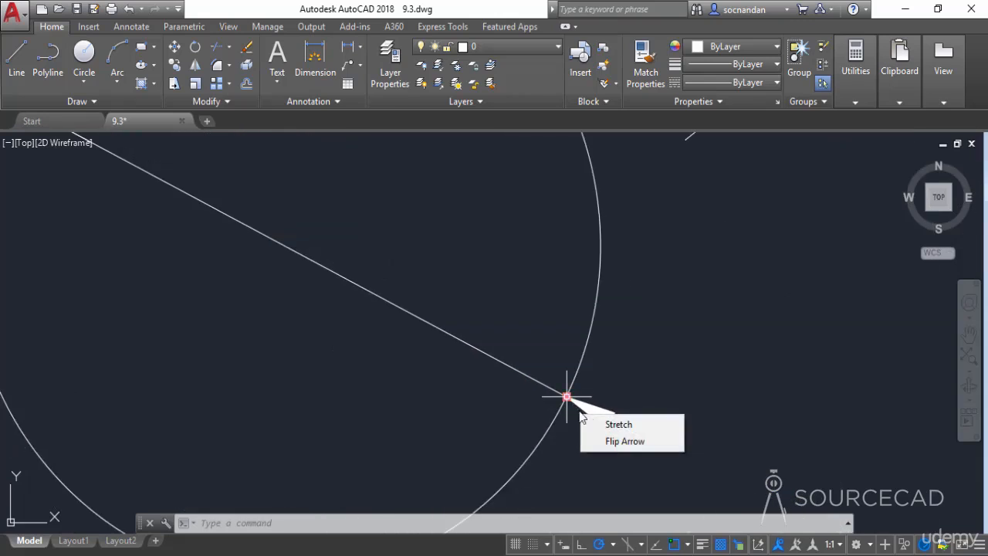
pyautogui.click(592, 439)
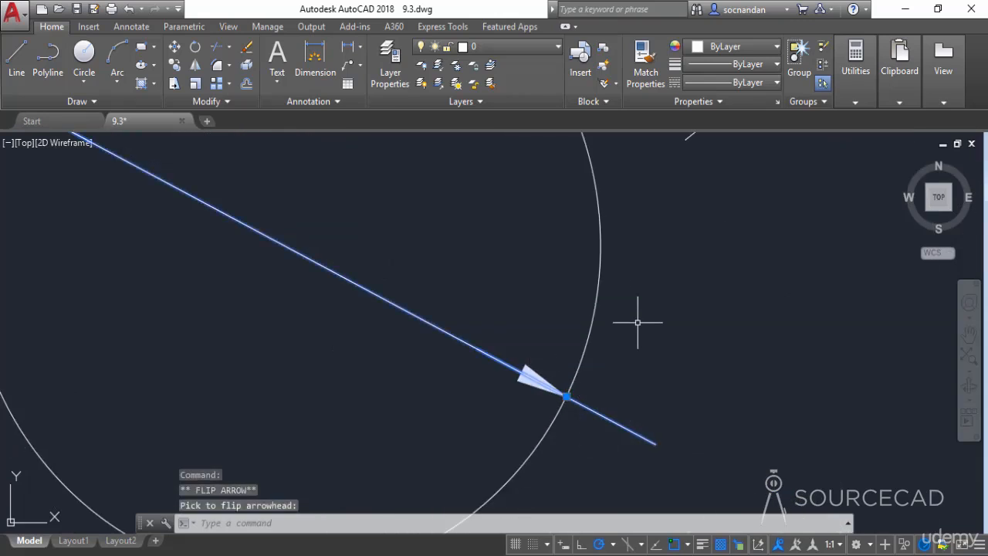
pyautogui.press('Escape')
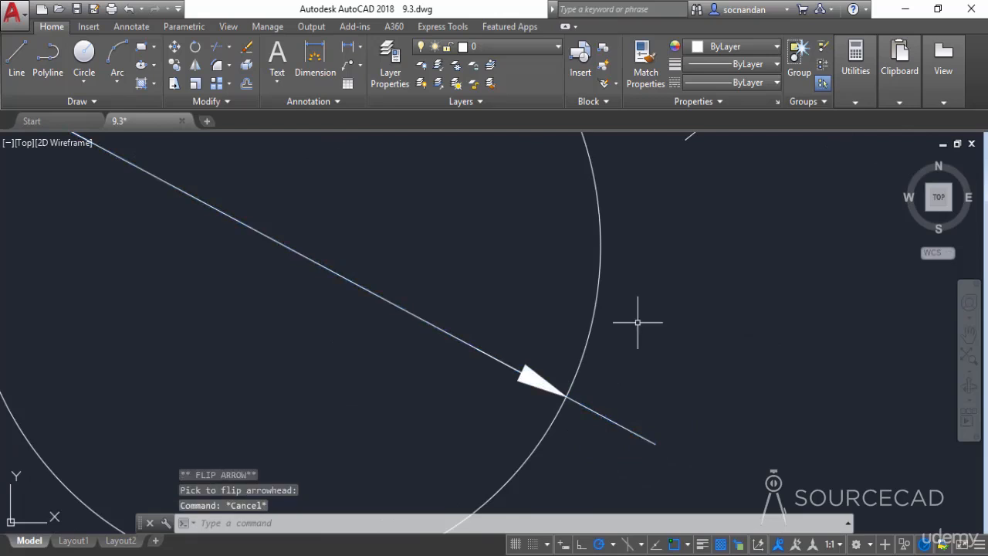
pyautogui.scroll(-3, 637, 322)
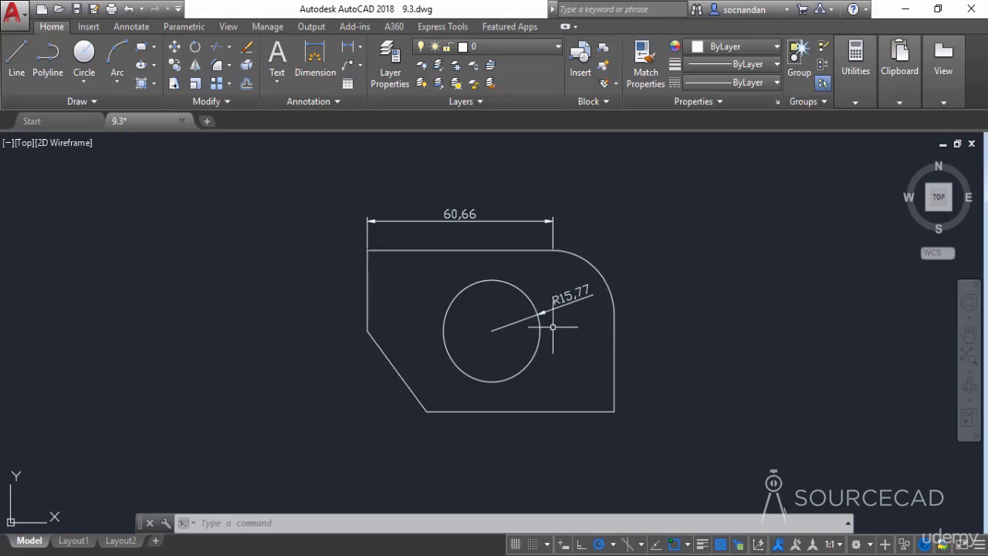
# Step: Shrink the circle to a radius of about 10.11 using its quadrant grip, and deselect it
pyautogui.click(506, 284)
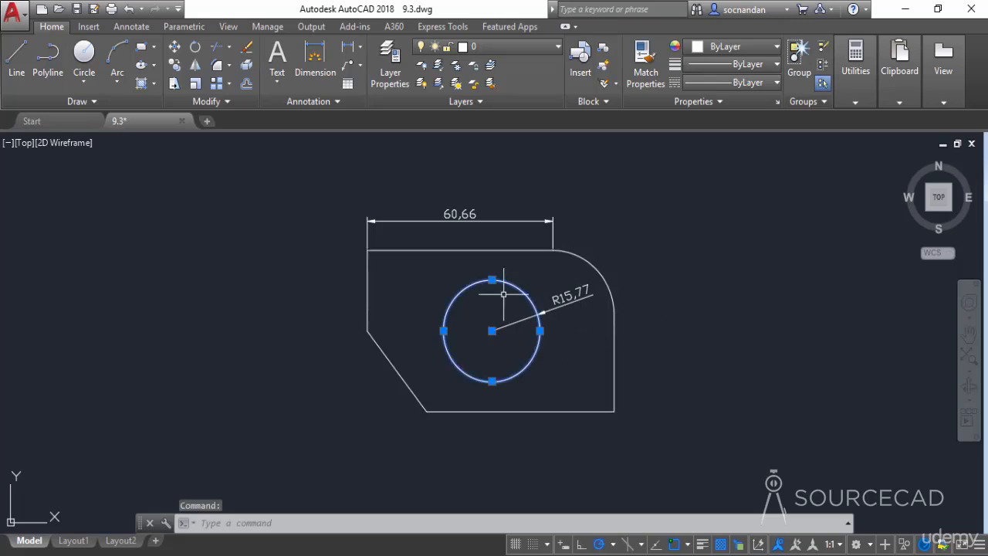
pyautogui.click(443, 330)
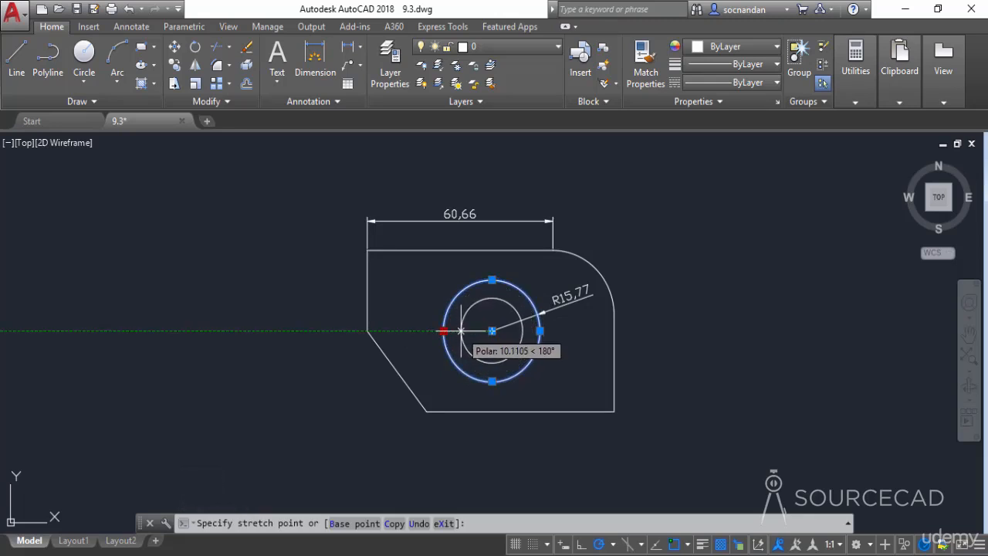
pyautogui.click(461, 331)
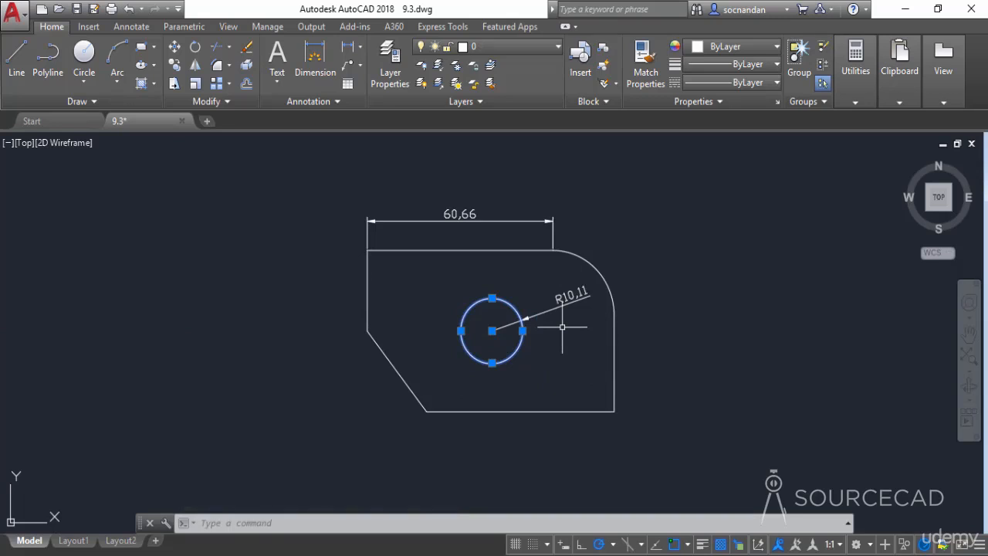
pyautogui.press('Escape')
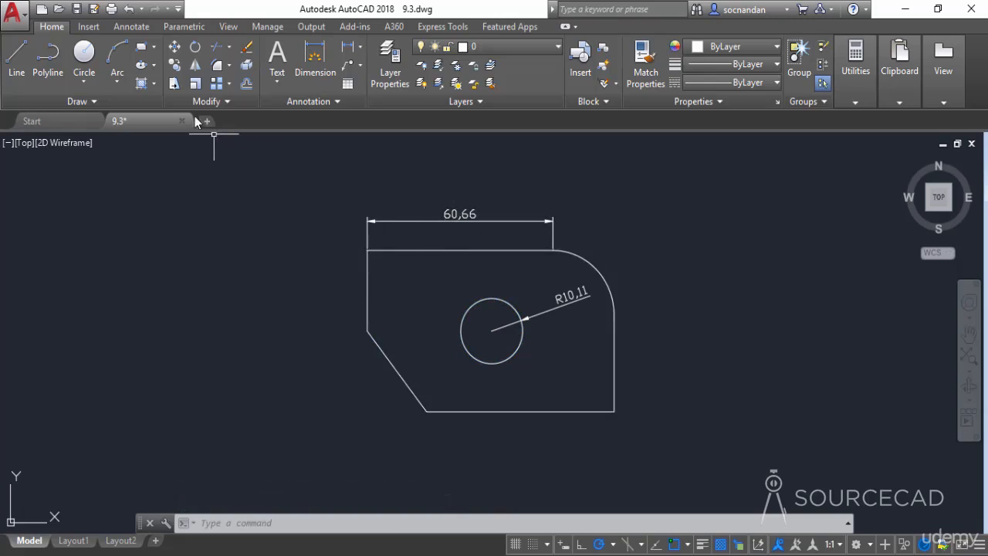
# Step: Stretch the outline's left side together with the top dimension about 28 units horizontally to the left
pyautogui.click(176, 83)
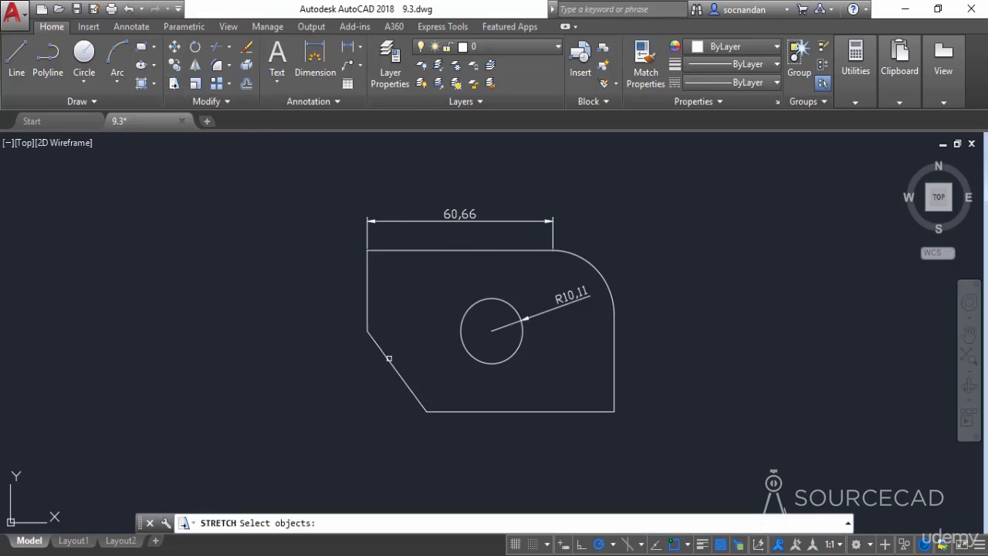
pyautogui.click(389, 377)
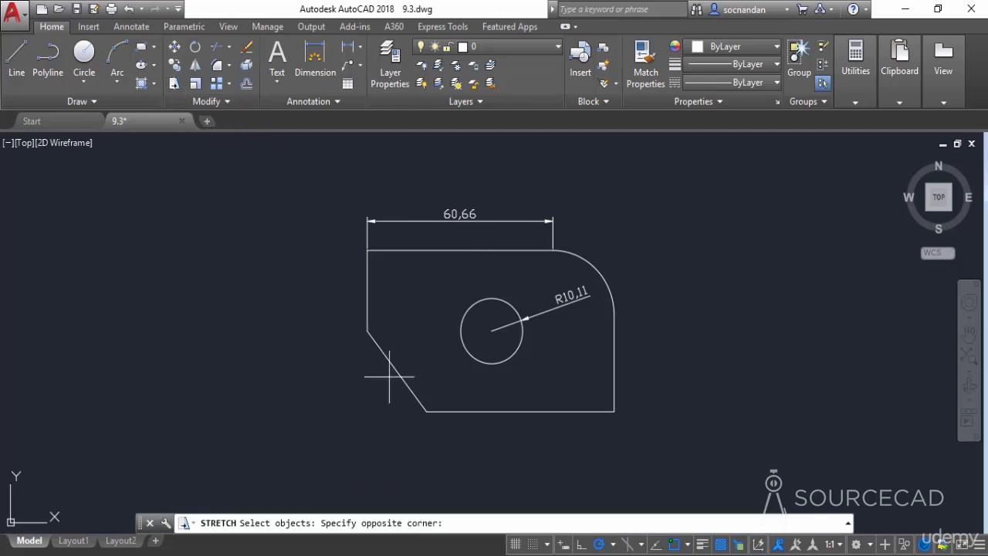
pyautogui.click(308, 239)
pyautogui.press('Return')
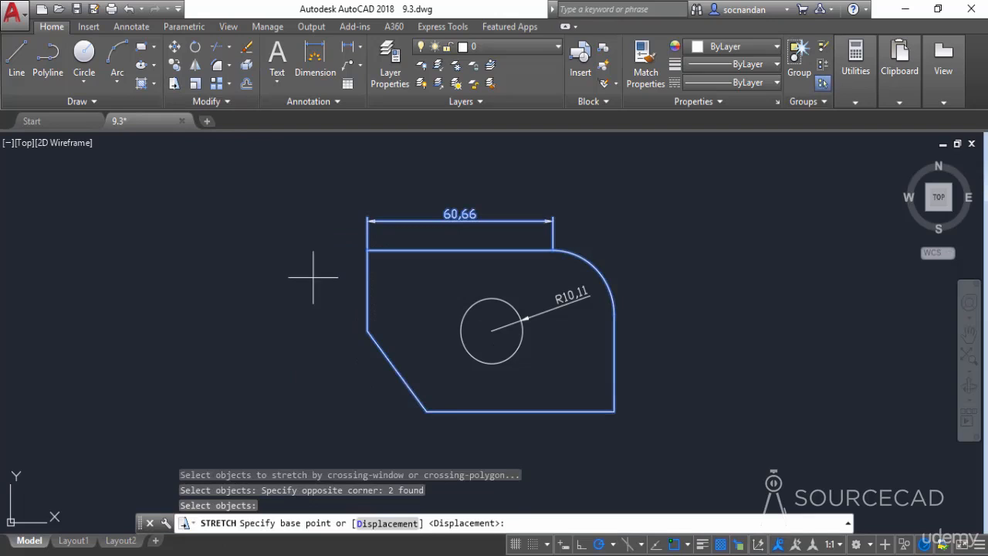
pyautogui.click(312, 276)
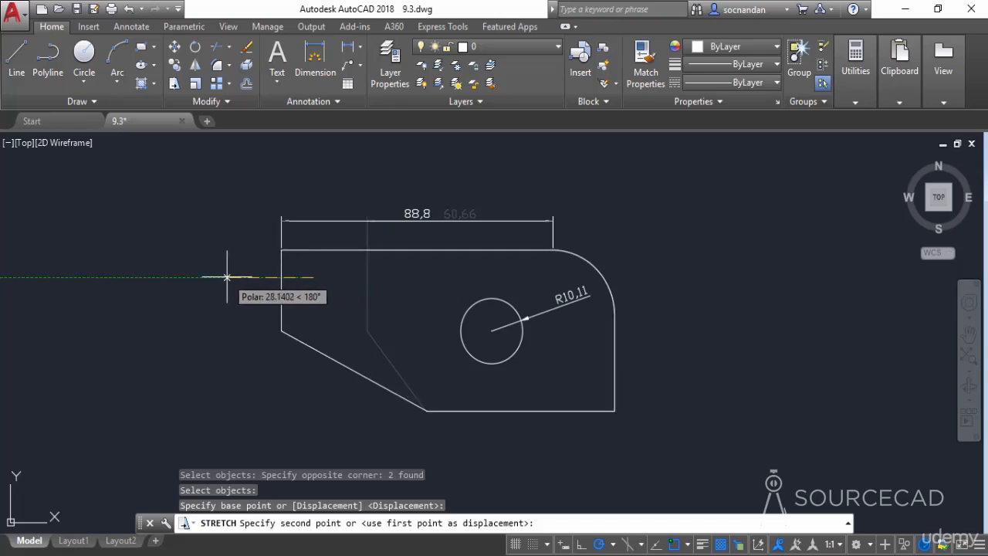
pyautogui.click(228, 275)
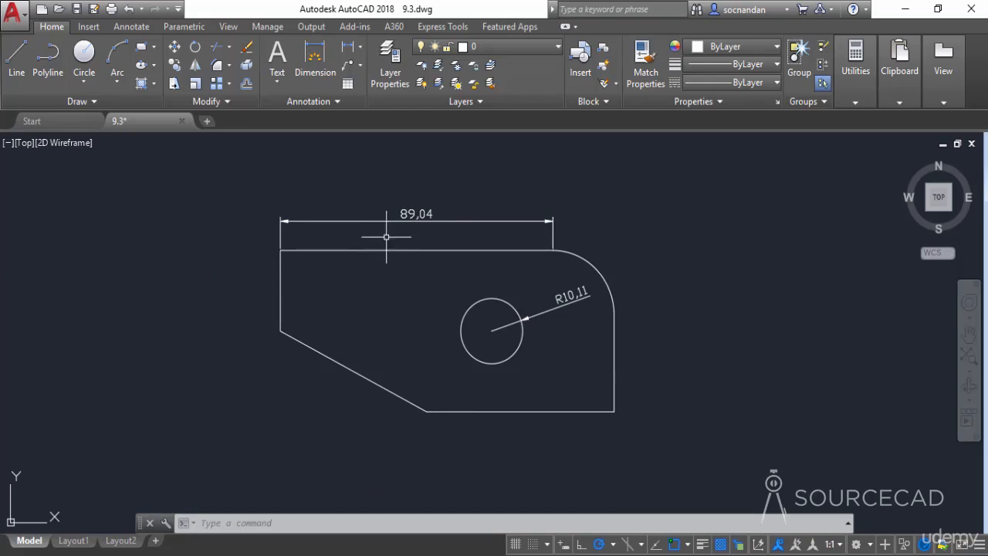
# Step: Detach the top dimension's left extension origin from the corner, moving it inward along the top edge to span about 64.16, and deselect the dimension
pyautogui.click(414, 217)
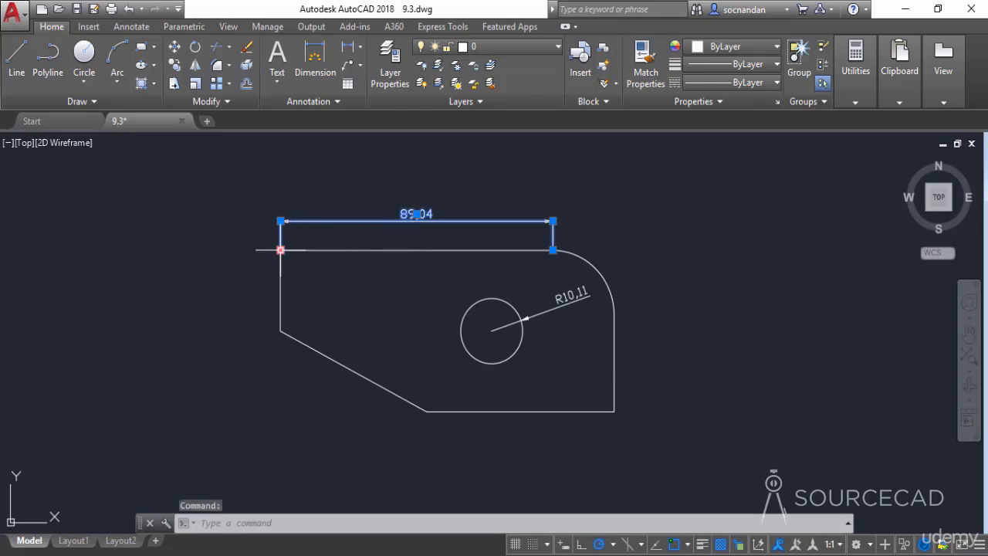
pyautogui.click(280, 249)
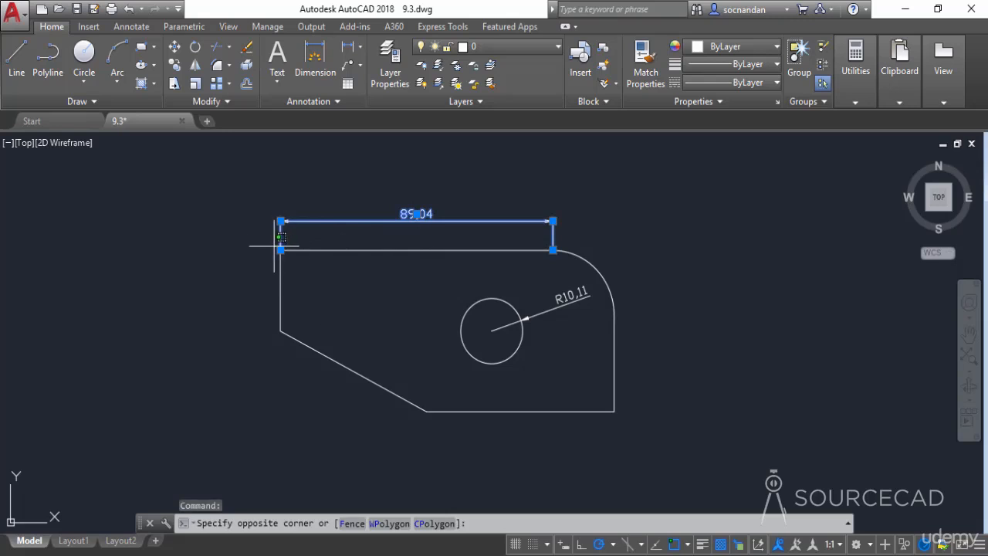
pyautogui.click(280, 249)
pyautogui.click(280, 249)
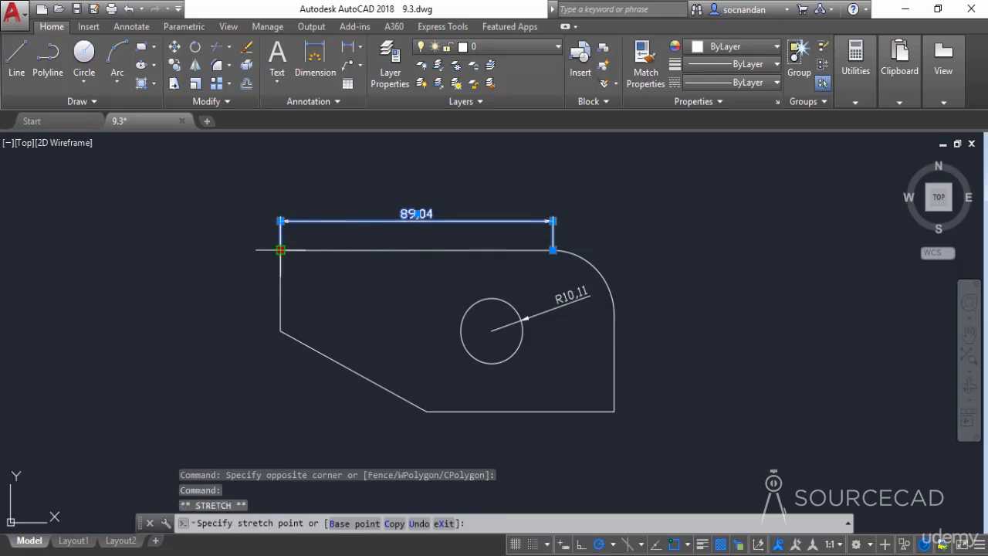
pyautogui.click(355, 262)
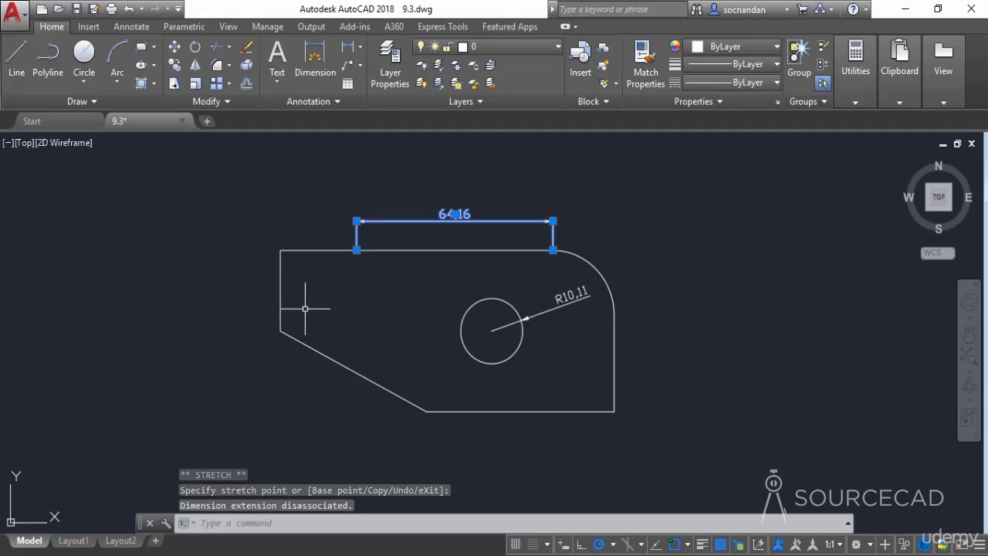
pyautogui.press('Escape')
# Step: Stretch only the outline's left side farther left with the Stretch command, making the top edge about 119.54 long
pyautogui.click(174, 83)
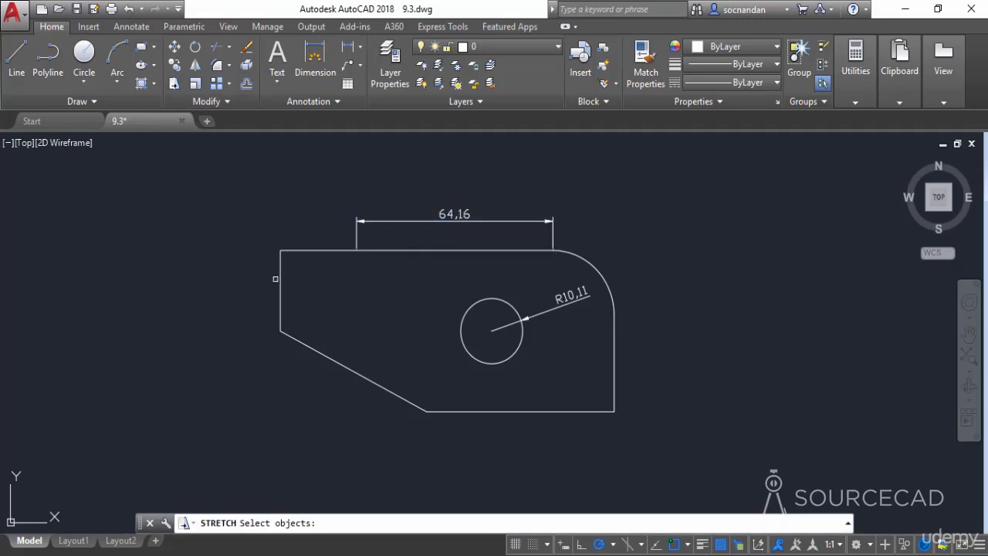
pyautogui.click(275, 279)
pyautogui.click(231, 225)
pyautogui.press('Return')
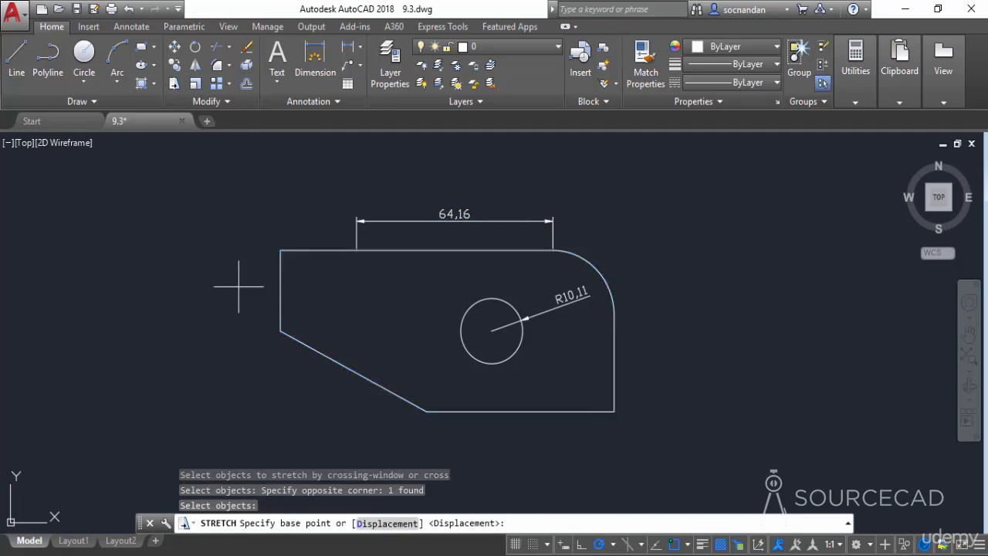
pyautogui.click(239, 286)
pyautogui.click(144, 290)
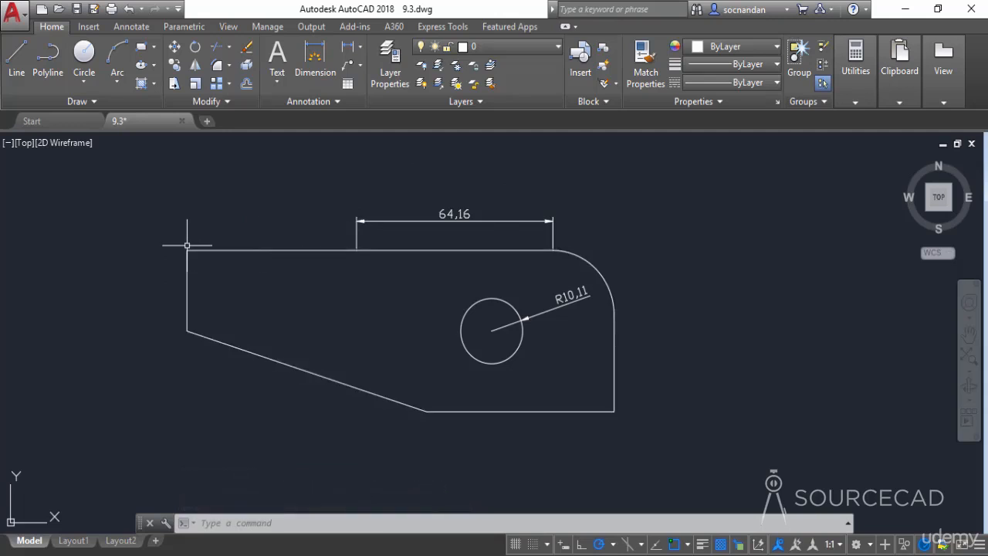
# Step: Snap the top dimension's left extension origin to the outline's upper-left corner, and deselect the dimension
pyautogui.click(357, 233)
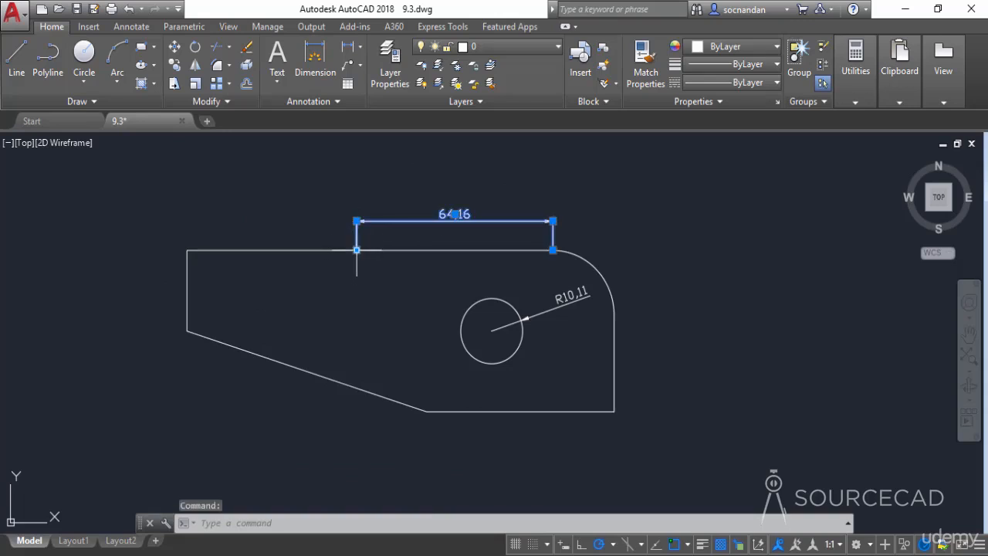
pyautogui.click(356, 250)
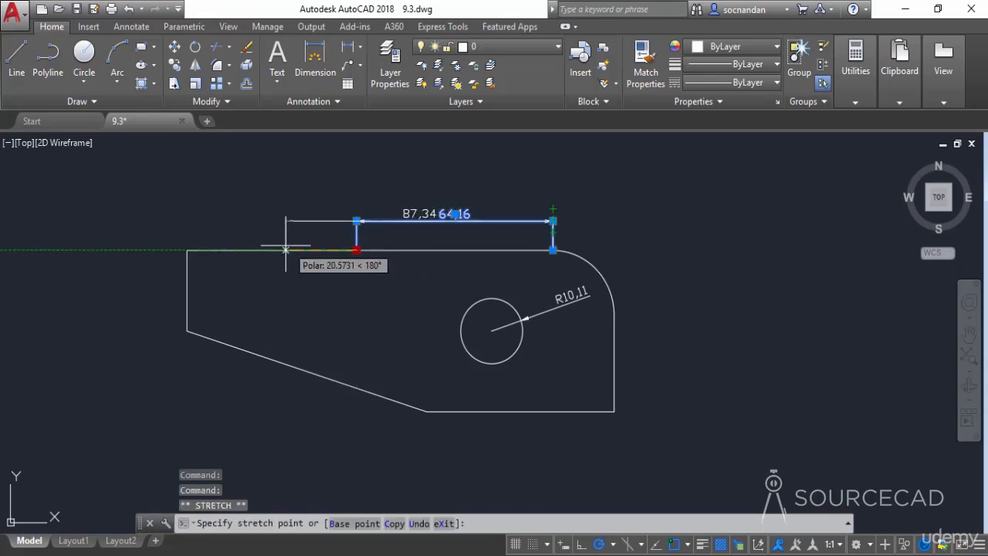
pyautogui.click(186, 250)
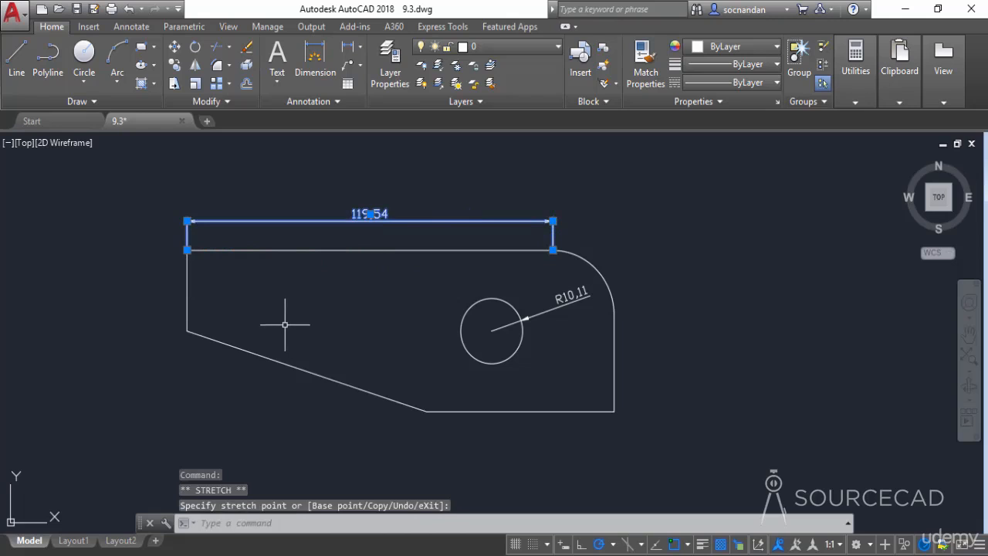
pyautogui.press('Escape')
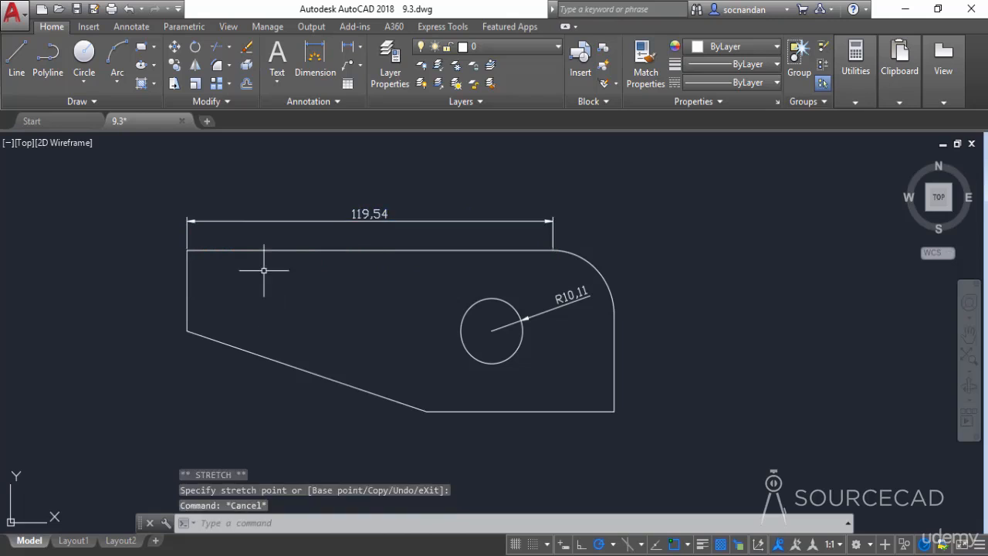
# Step: Stretch the outline's left side and the top dimension horizontally back to the right, shortening the top edge
pyautogui.click(173, 83)
pyautogui.click(221, 385)
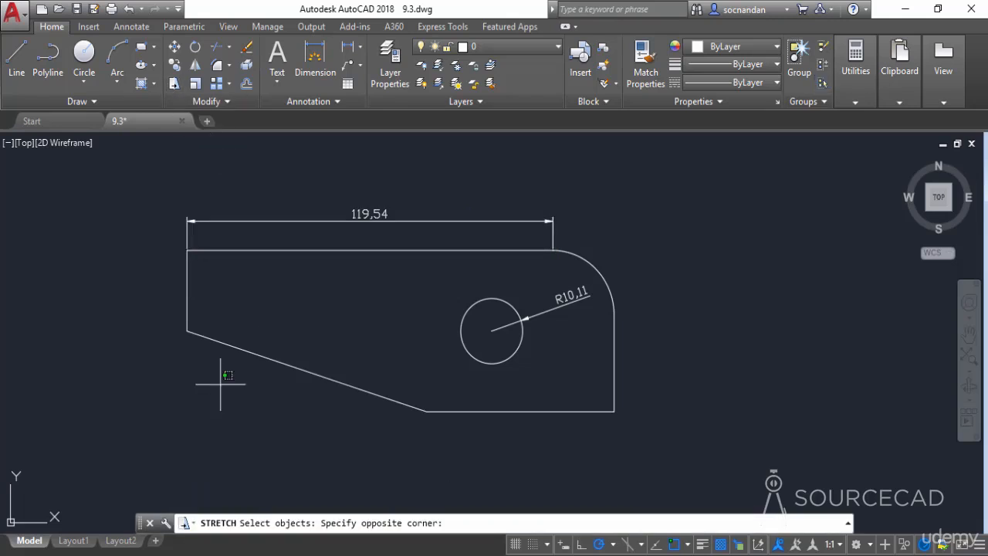
pyautogui.click(152, 248)
pyautogui.press('Return')
pyautogui.click(146, 293)
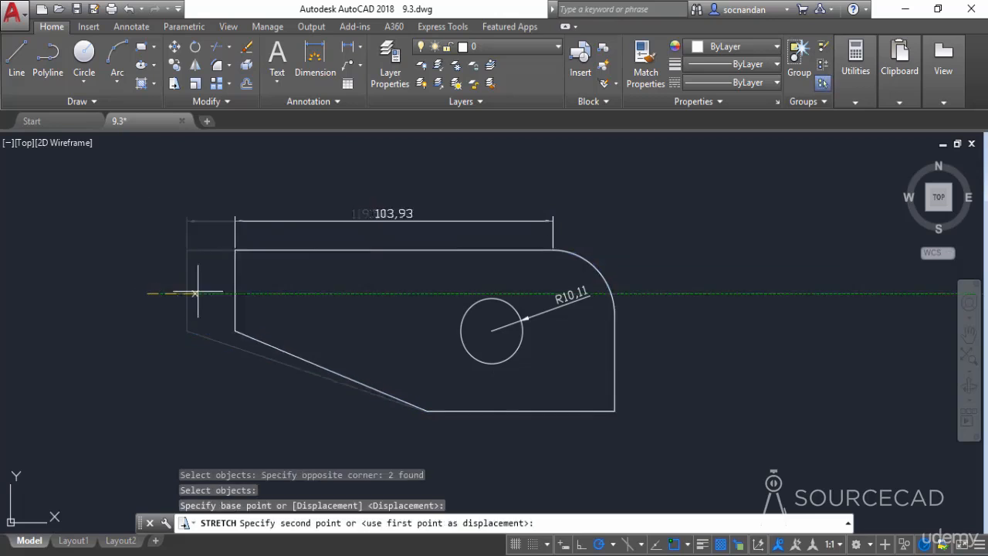
pyautogui.click(303, 291)
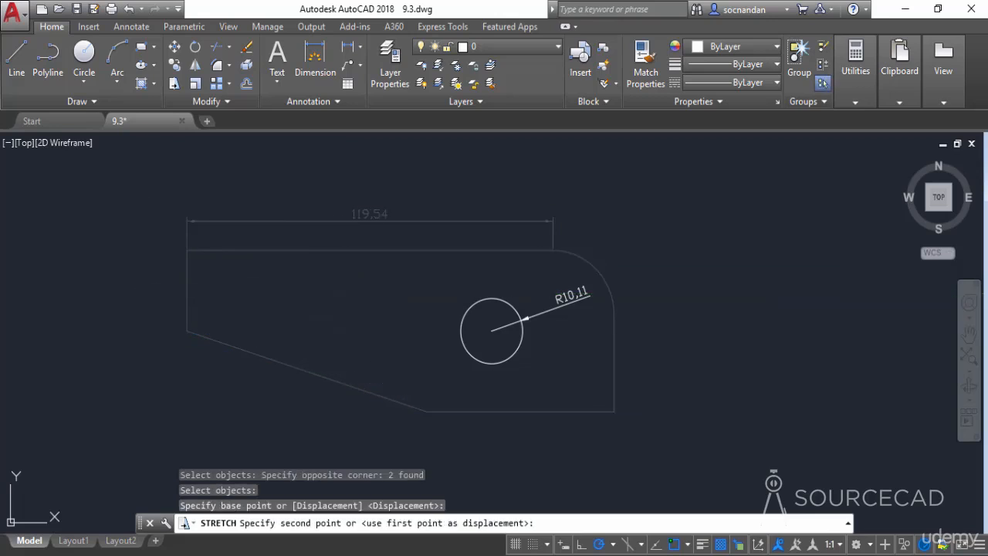